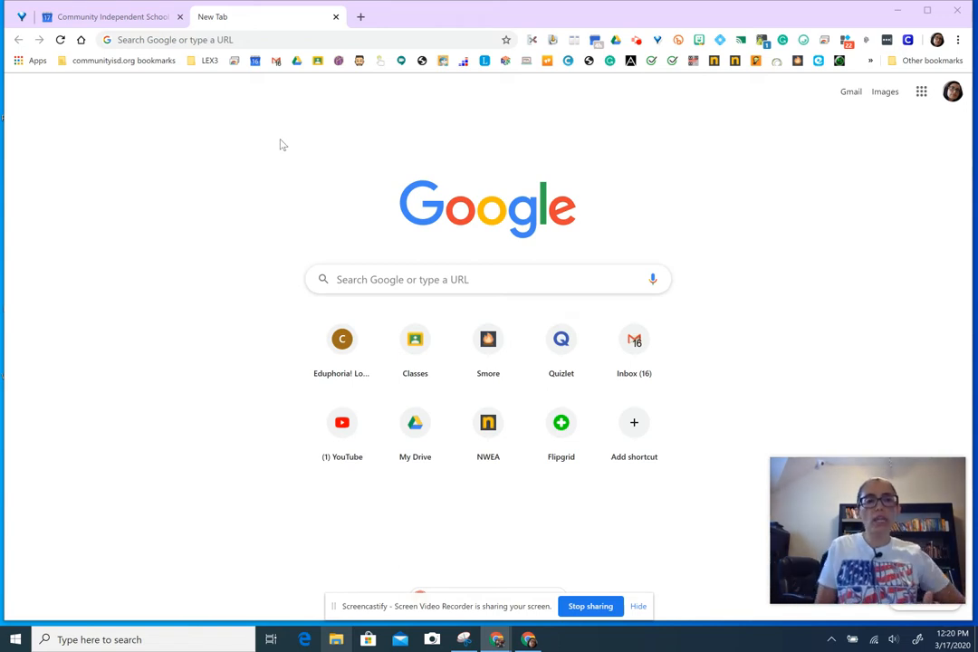
# Show the Google apps list, then return to the Community Independent School calendar at March 2020
pyautogui.click(921, 94)
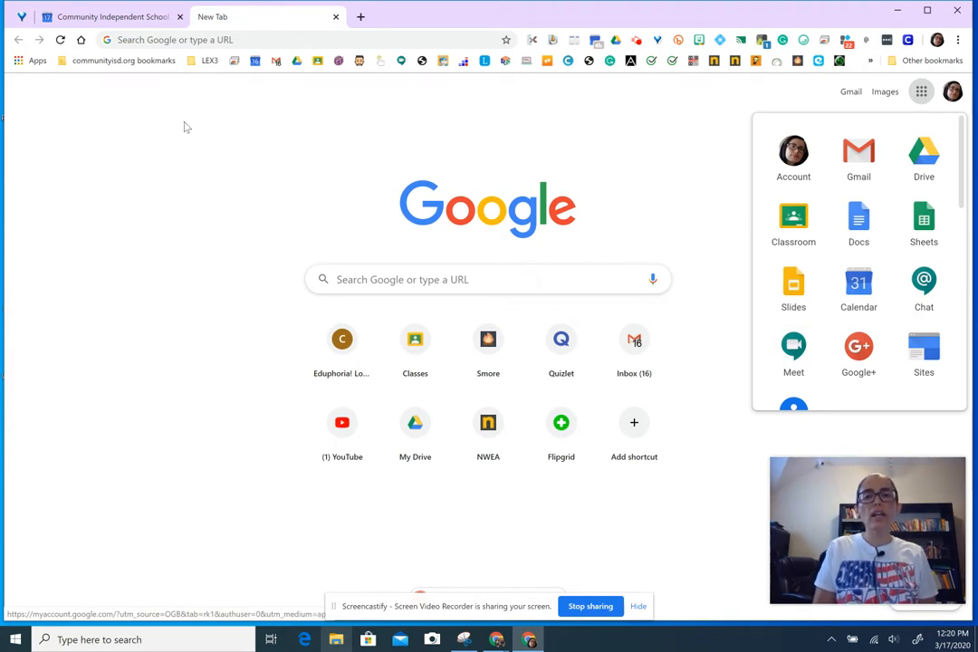
pyautogui.click(95, 18)
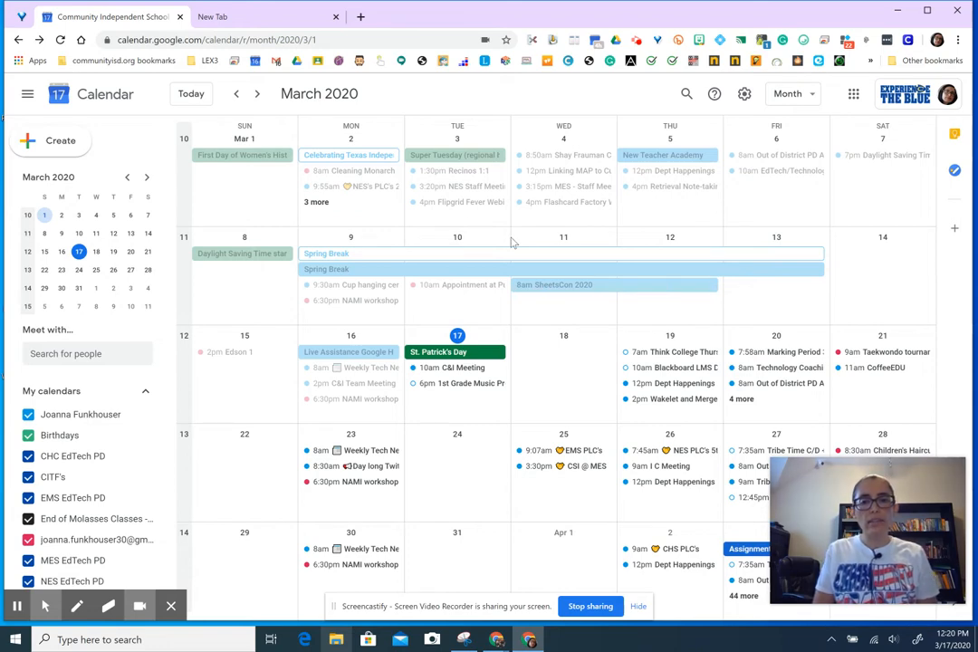
# Draft a March 18 event titled with the teacher's surname plus 'Live Teacher Assistance'
pyautogui.click(560, 364)
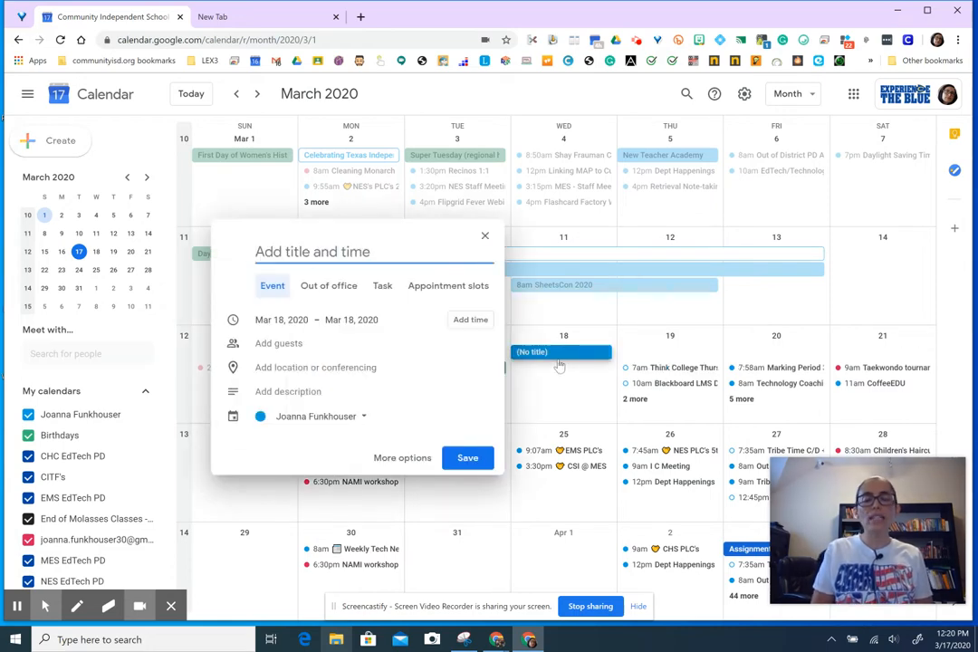
pyautogui.write('F')
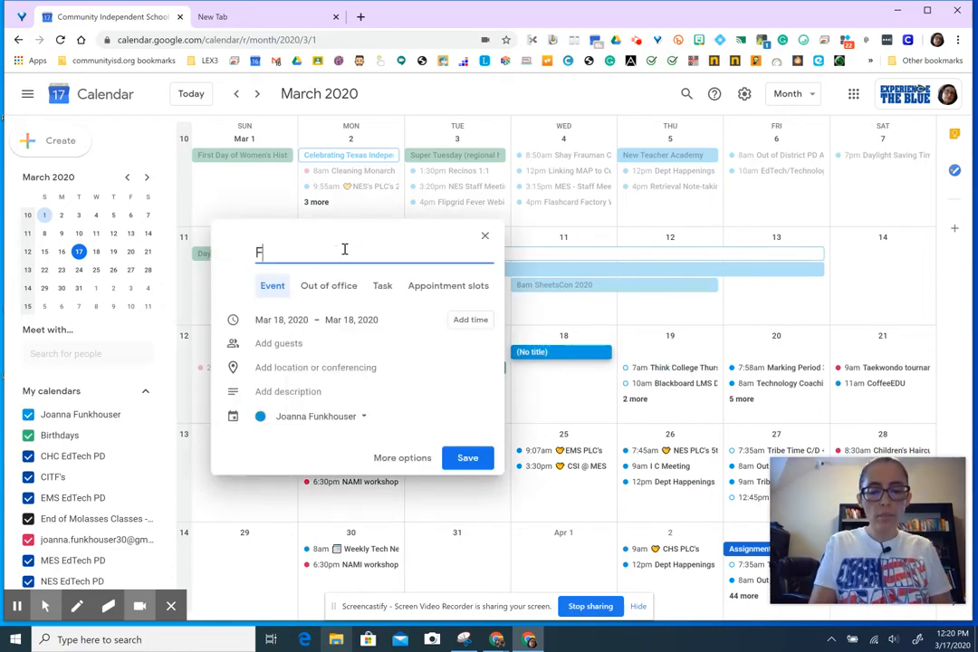
pyautogui.write('unkhouser')
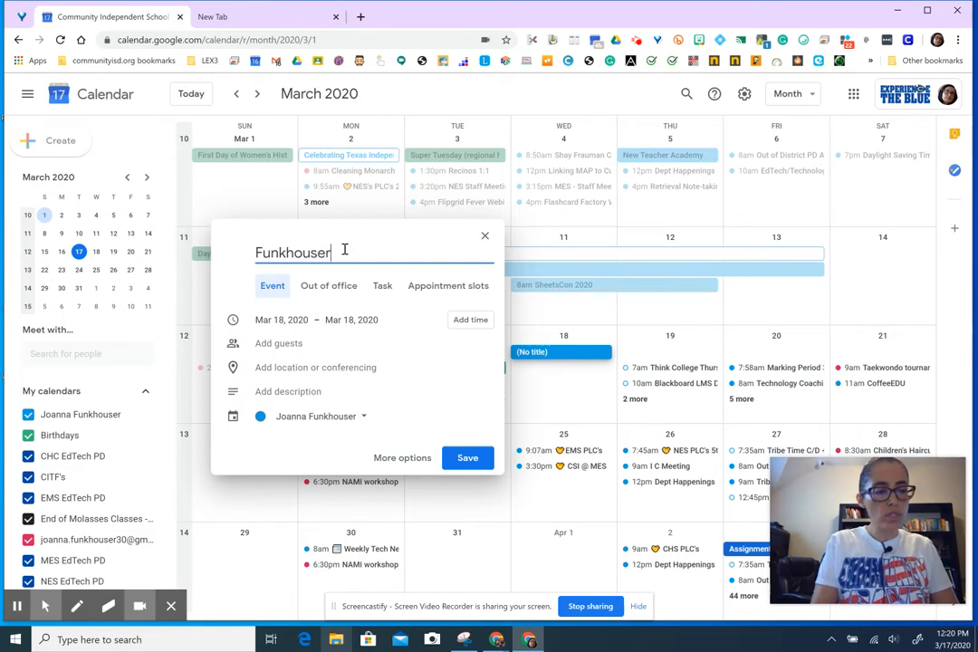
pyautogui.write(' Live ')
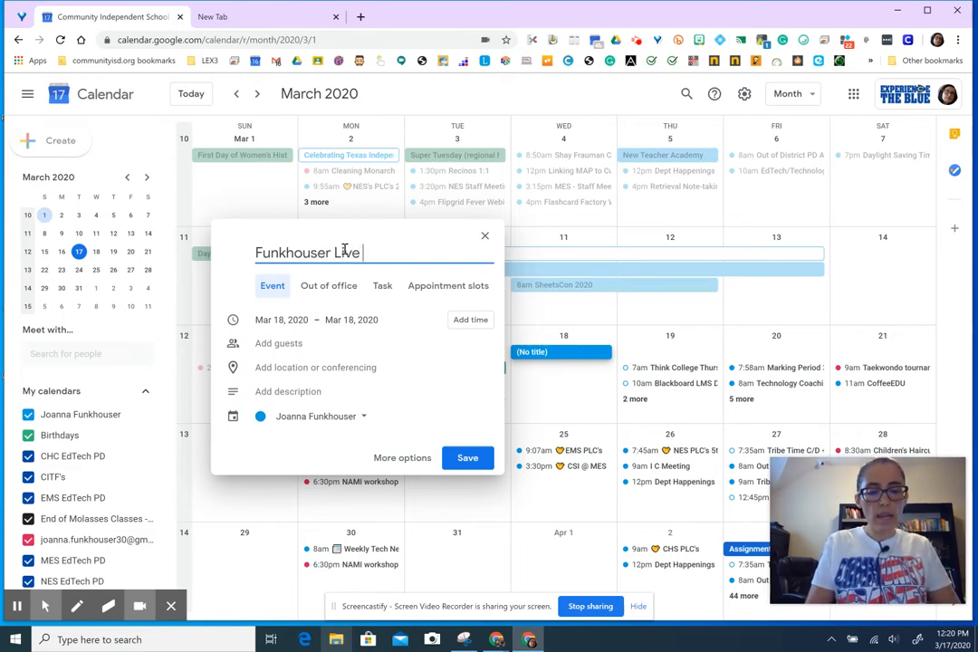
pyautogui.write('Teacher As')
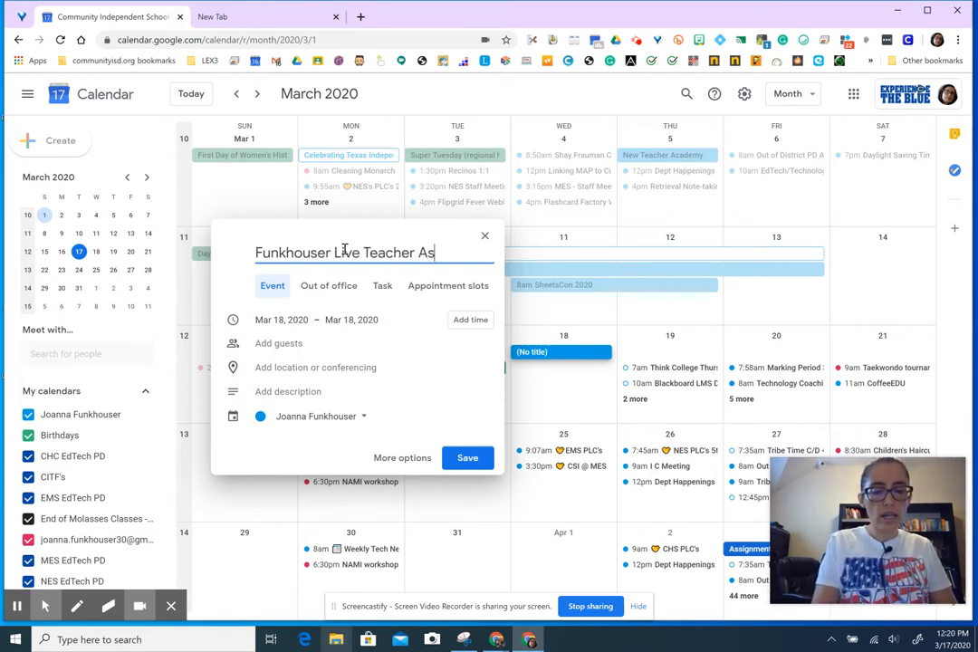
pyautogui.write('sistance')
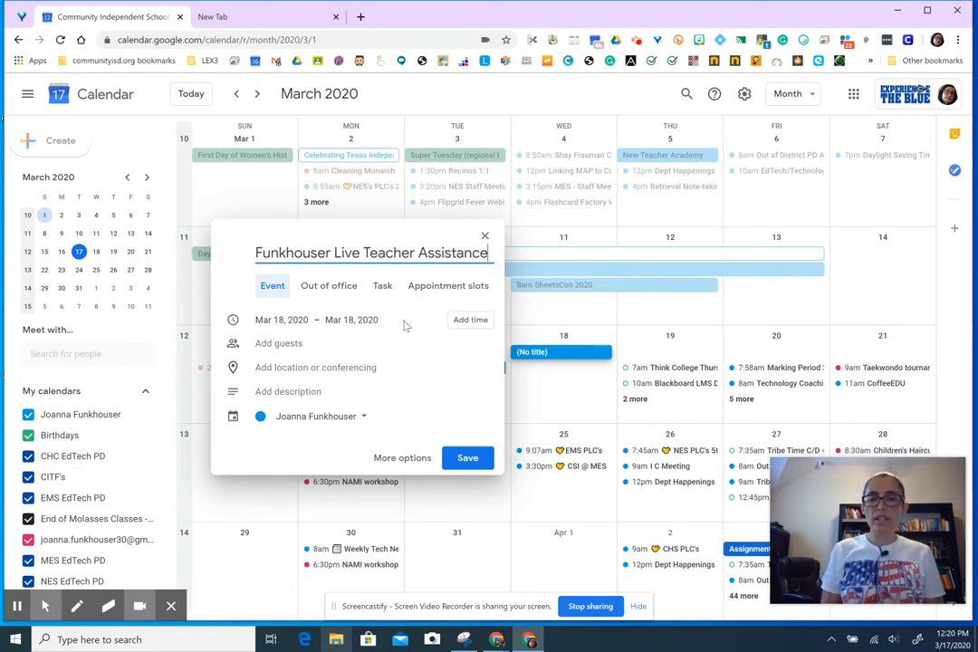
pyautogui.click(350, 370)
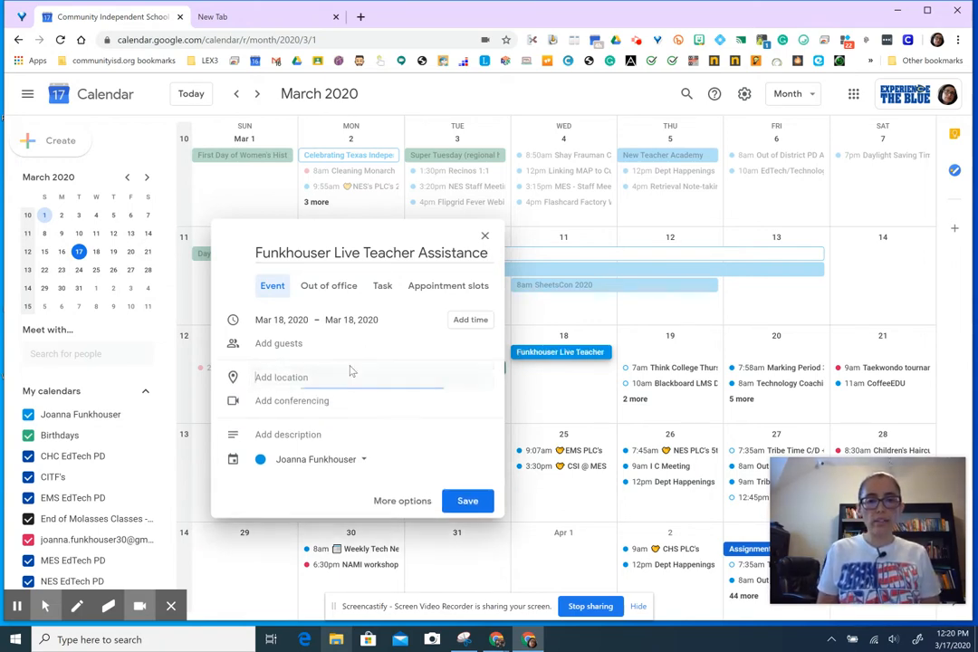
# Add a Hangouts Meet link to the March 18 event, expand its call details, and save
pyautogui.click(300, 402)
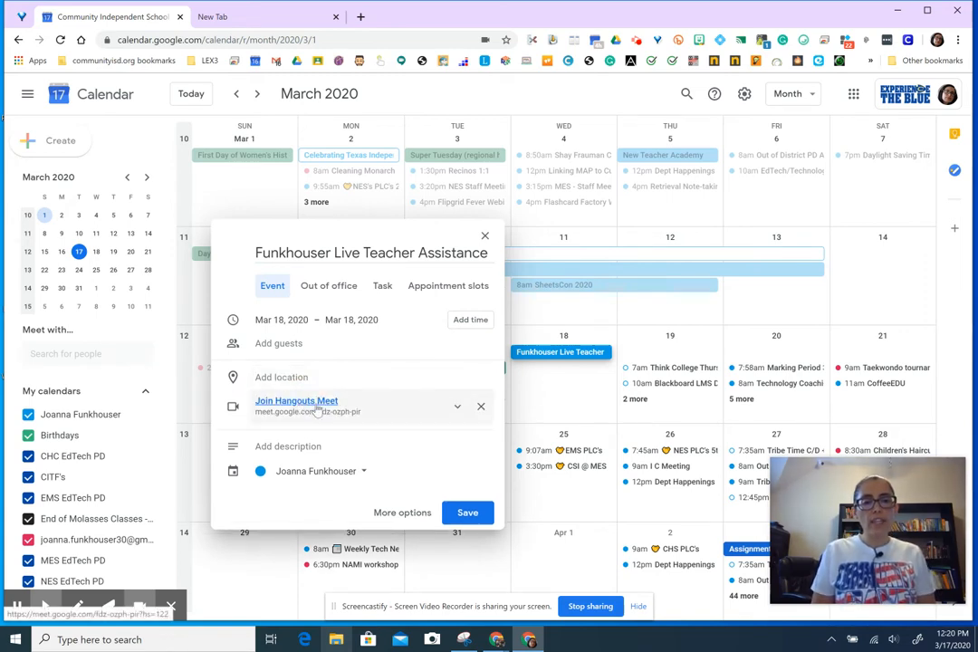
pyautogui.click(456, 407)
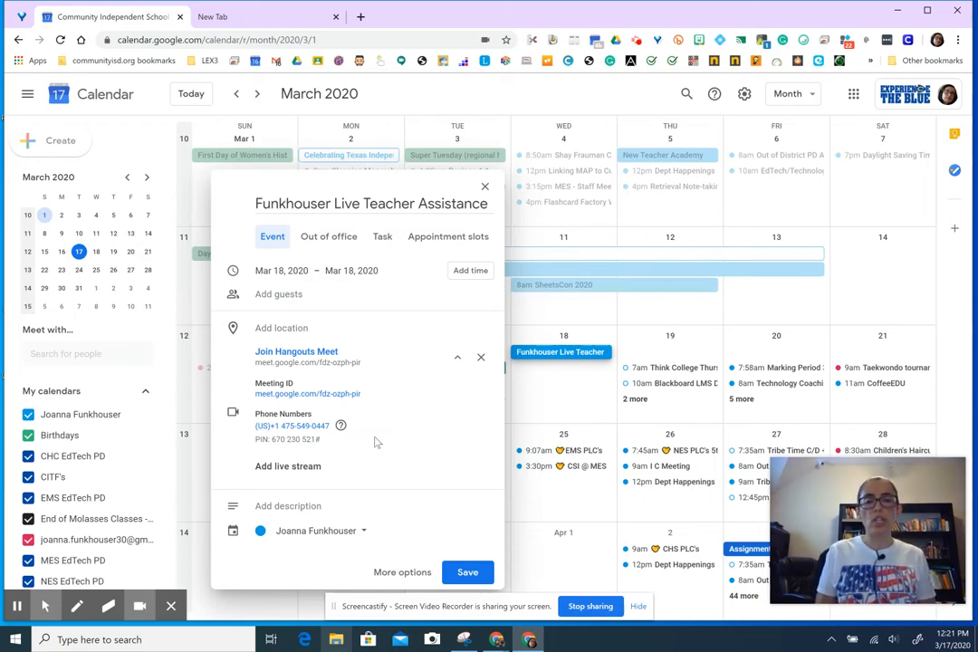
pyautogui.click(467, 572)
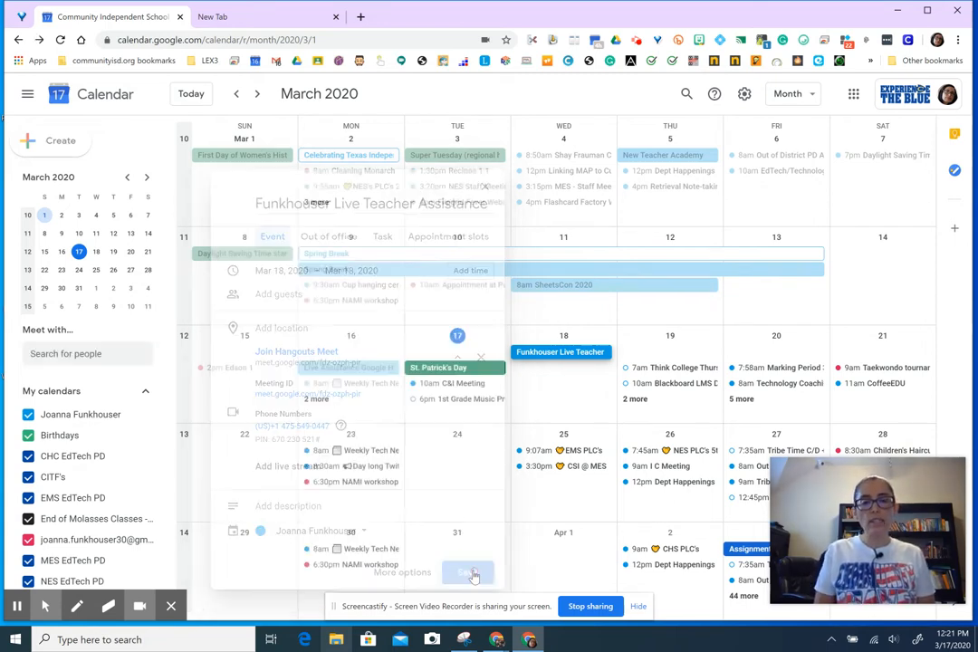
# Copy the saved event's Meet link and dial-in details, then switch to the new tab
pyautogui.click(560, 354)
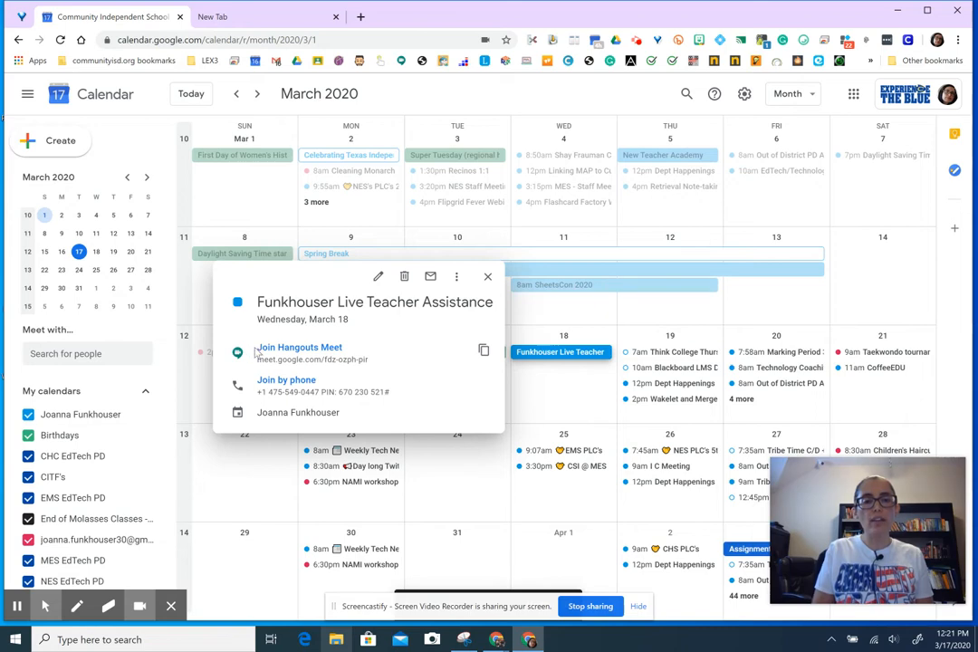
pyautogui.moveTo(257, 348); pyautogui.dragTo(396, 398)
pyautogui.hotkey('ctrl', 'c')
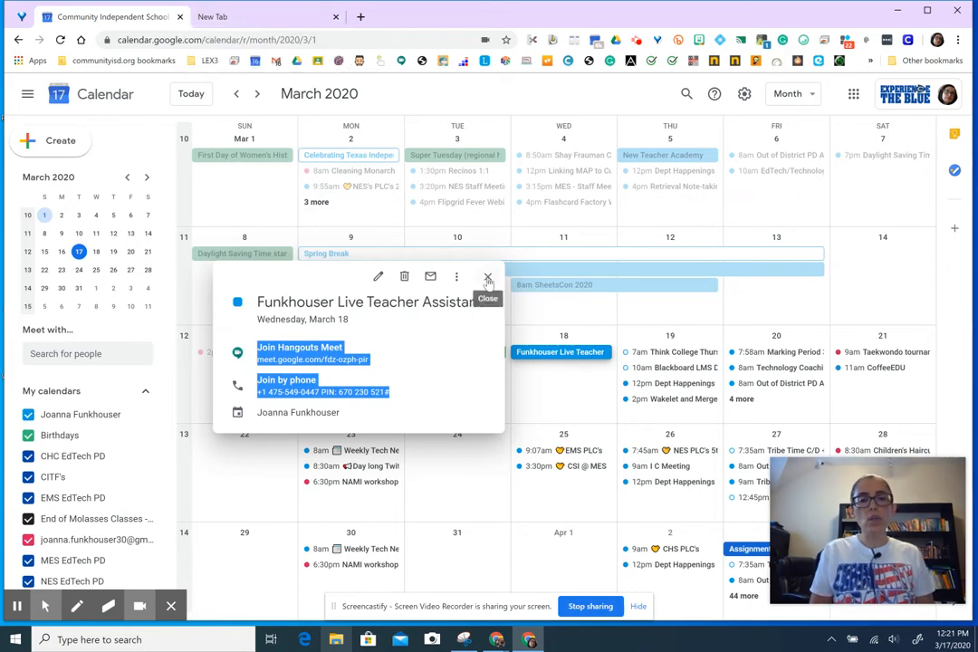
pyautogui.click(241, 17)
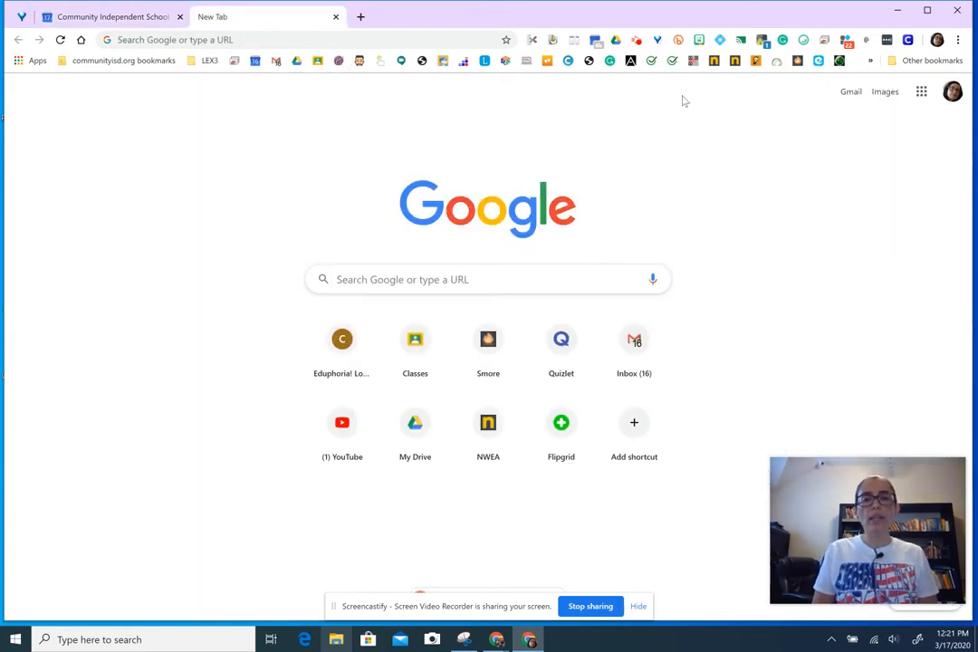
# Open Google Classroom from the Google apps list to see the class list
pyautogui.click(921, 95)
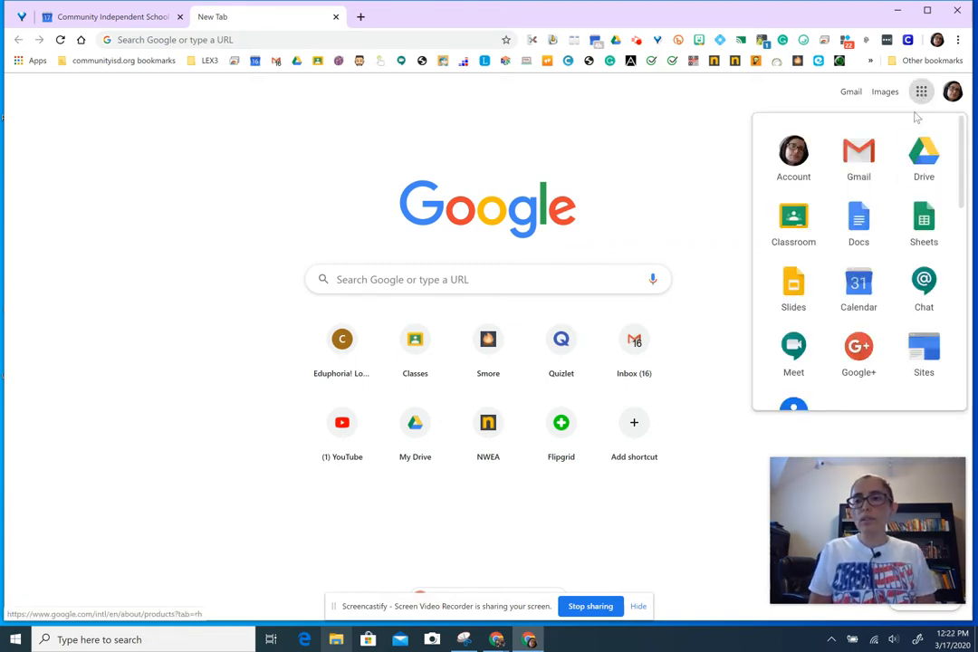
pyautogui.click(794, 229)
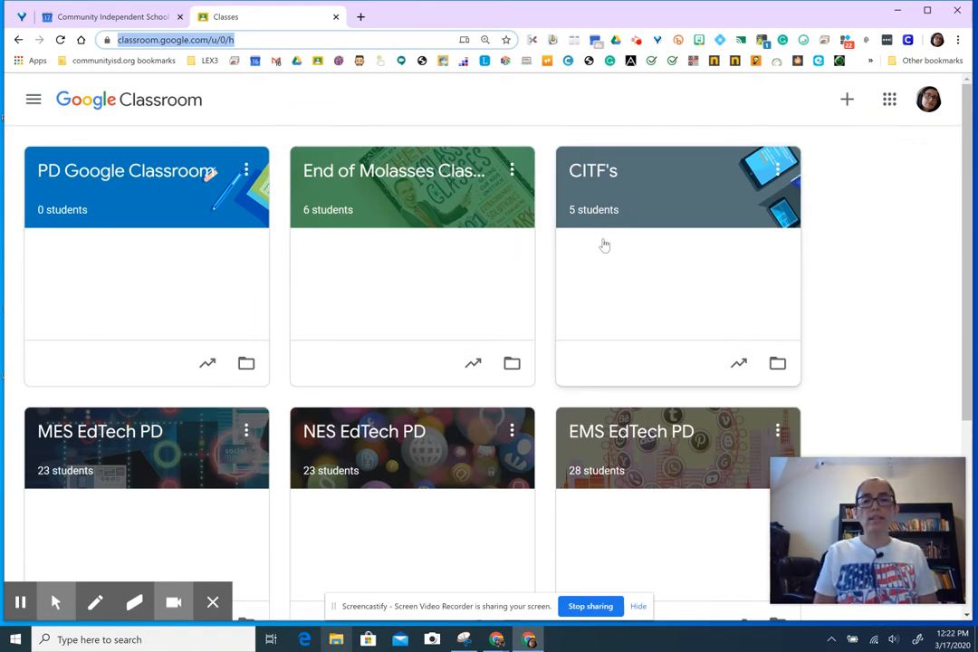
# Go to PD Google Classroom's Classwork page and bring up the Create options
pyautogui.click(136, 184)
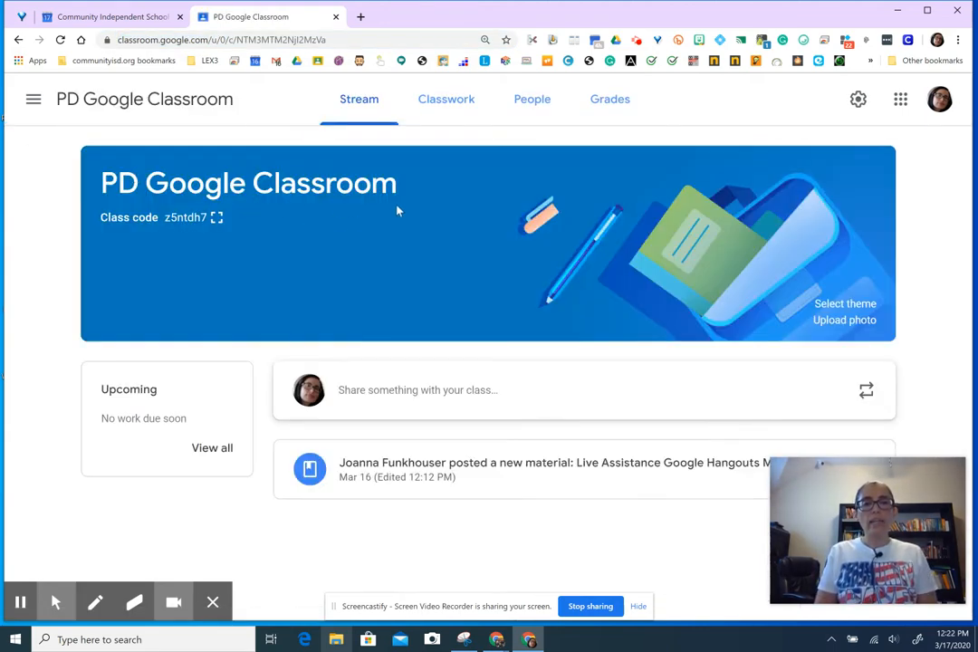
pyautogui.click(444, 109)
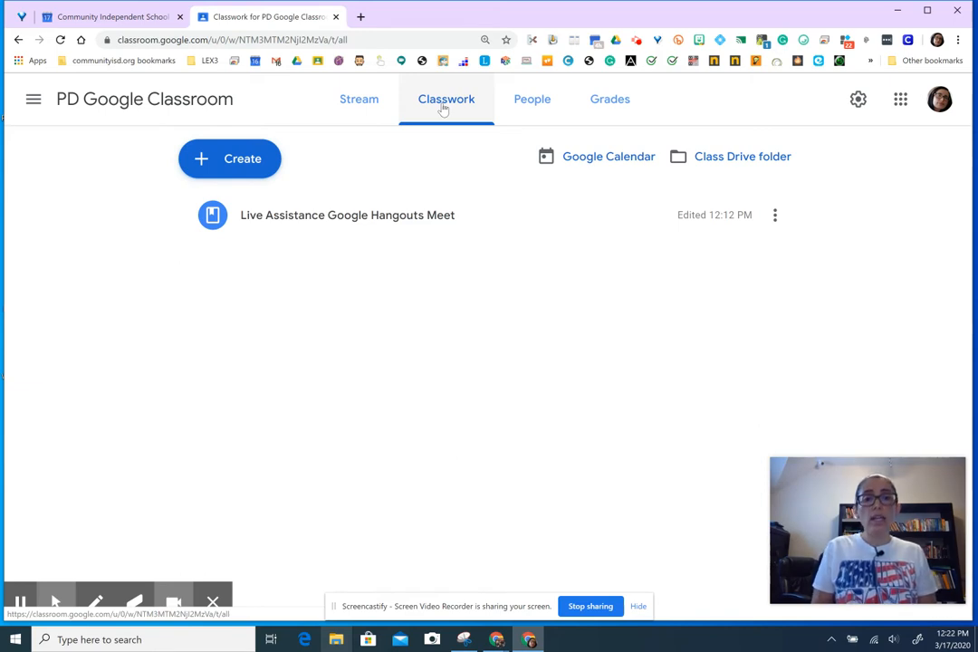
pyautogui.click(208, 163)
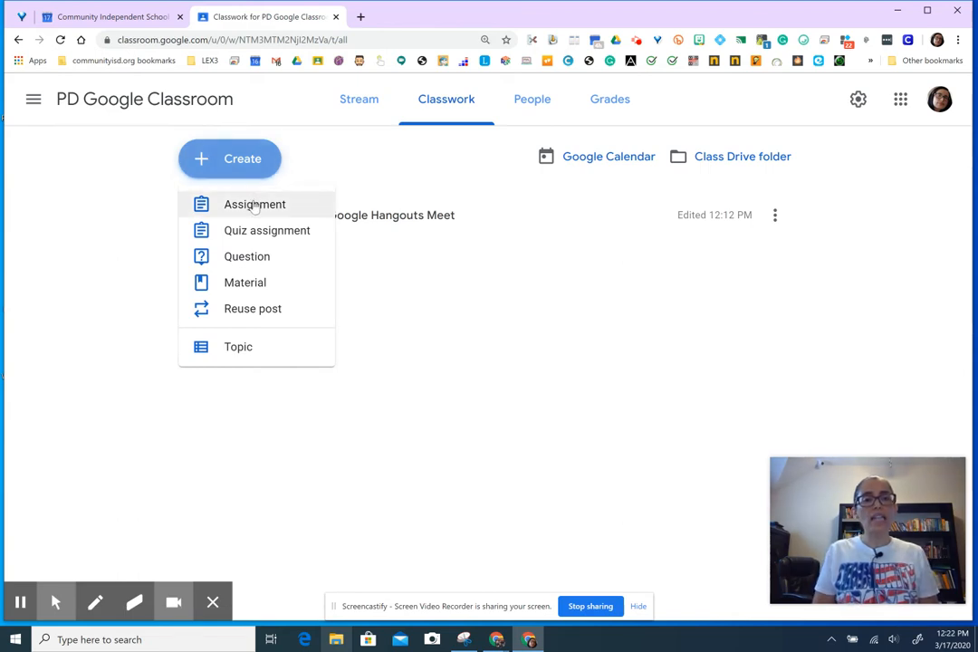
pyautogui.click(255, 285)
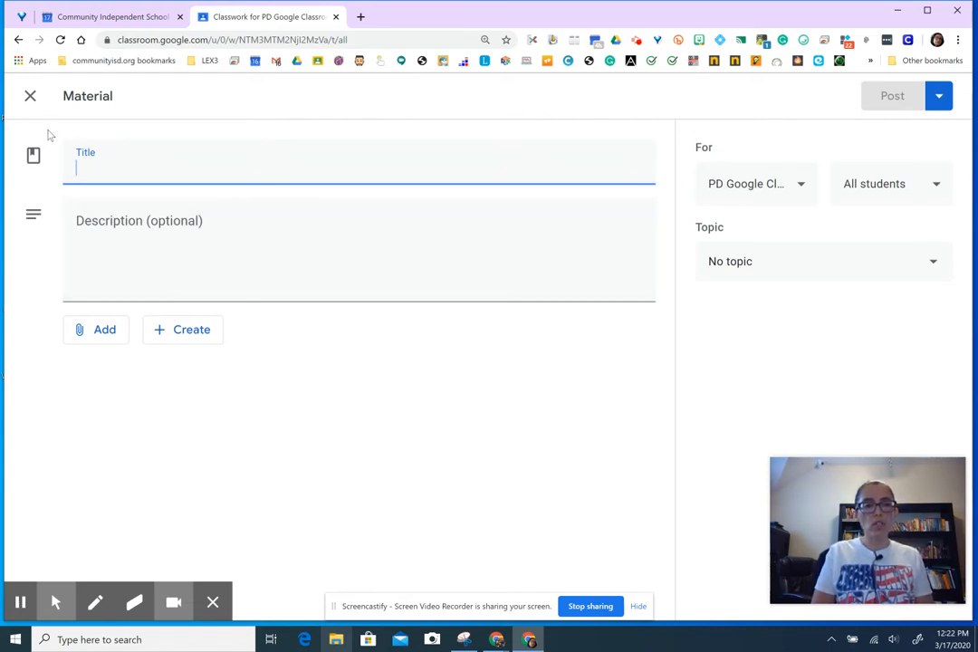
pyautogui.click(31, 96)
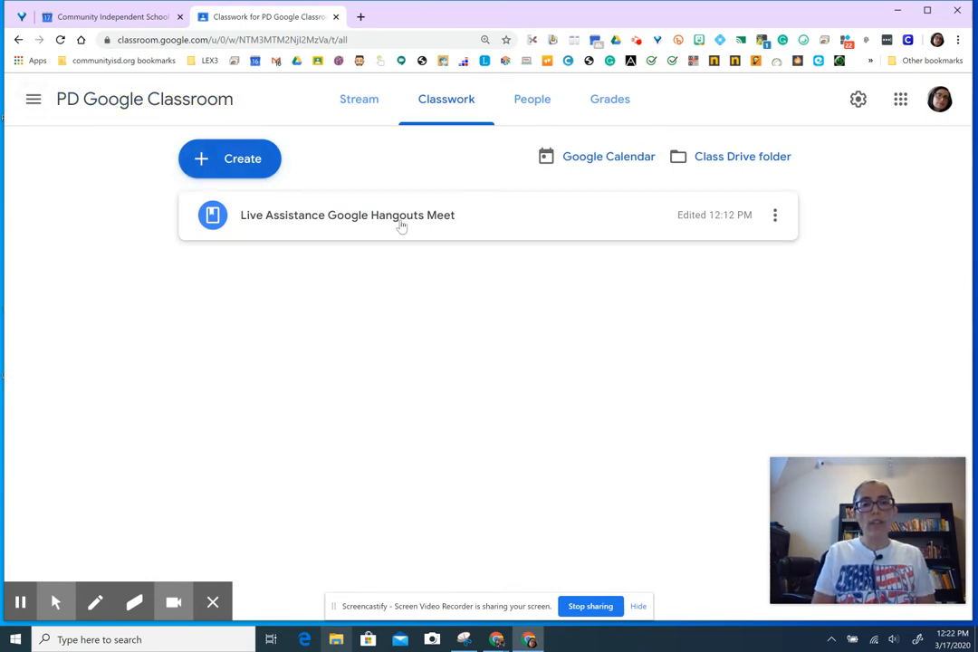
# Edit the 'Live Assistance Google Hangouts Meet' material from its three-dot menu
pyautogui.click(775, 216)
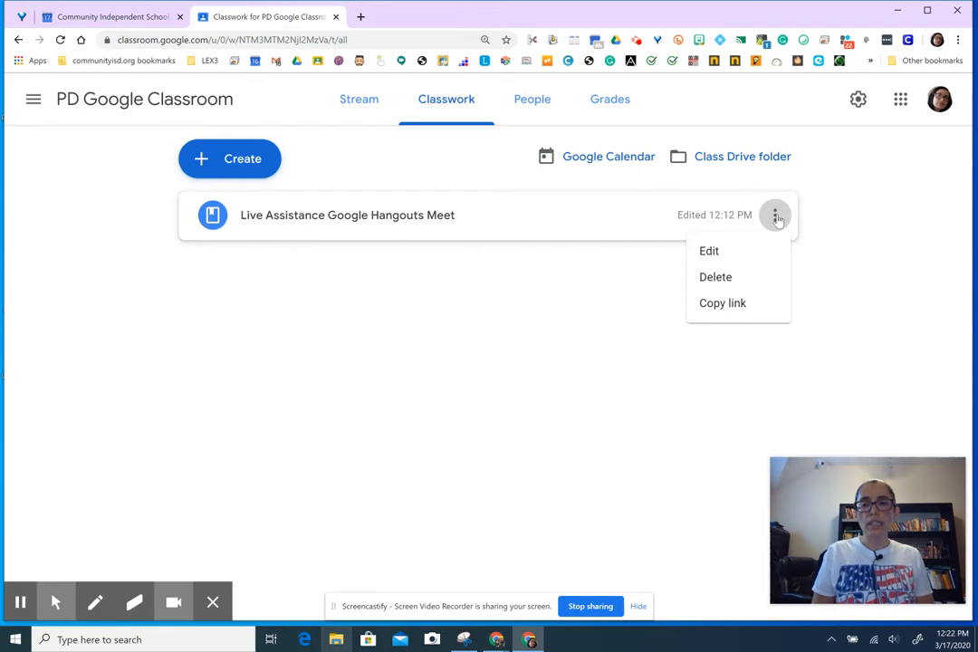
pyautogui.click(711, 252)
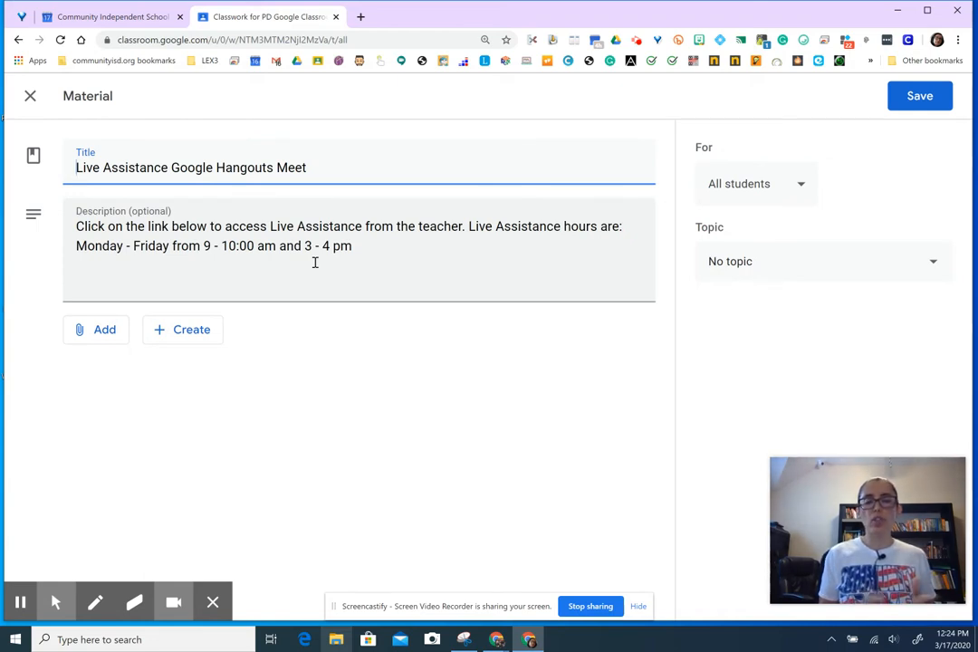
# Paste the Meet joining details on a new line below the assistance hours
pyautogui.click(85, 268)
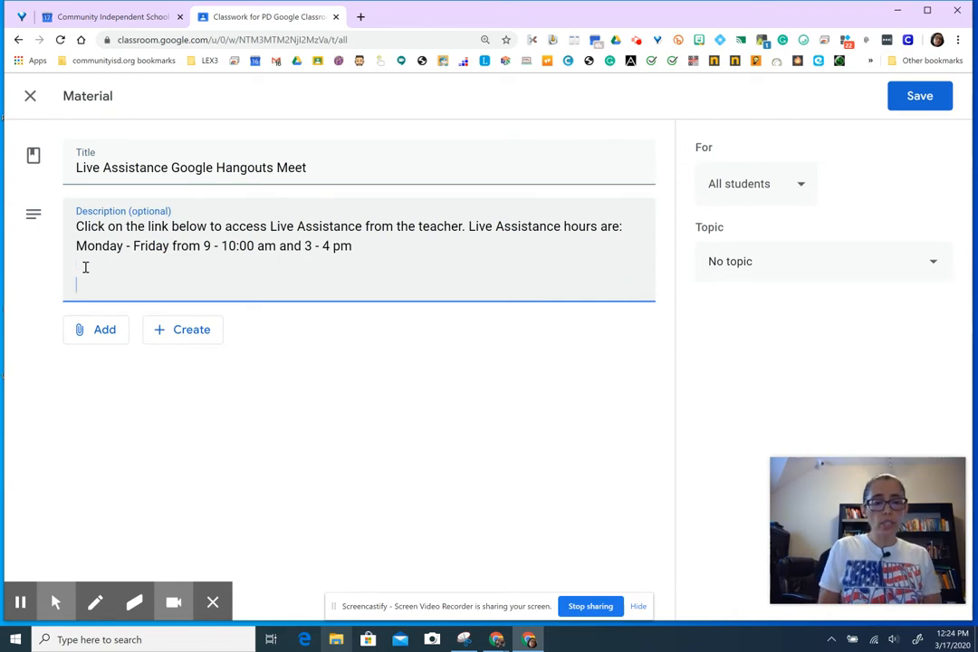
pyautogui.hotkey('ctrl', 'v')
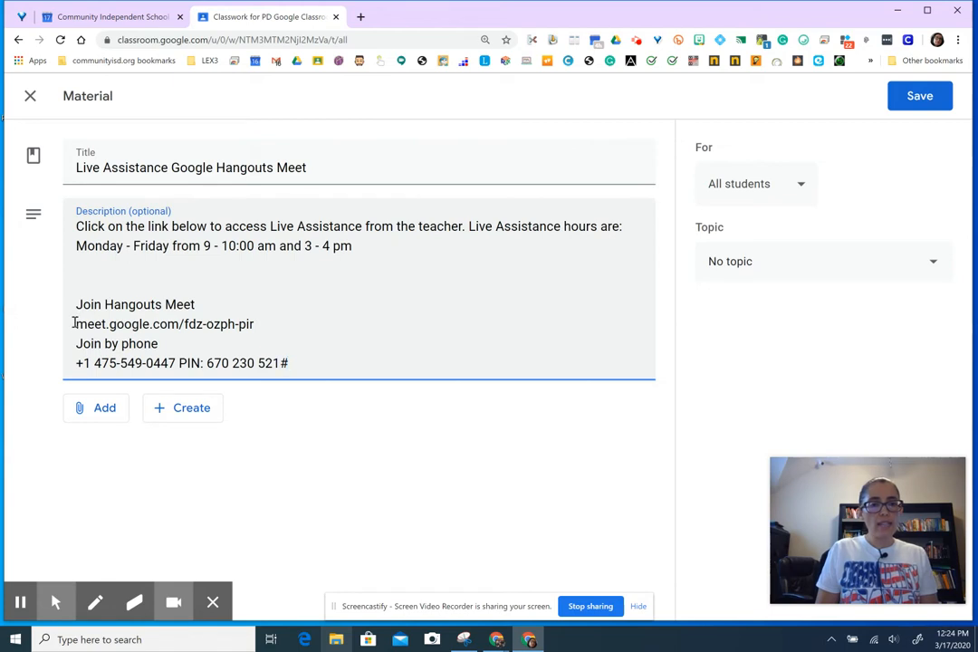
# Remove the meet.google.com URL from the description and attach it as a Meet link
pyautogui.moveTo(75, 323); pyautogui.dragTo(254, 329)
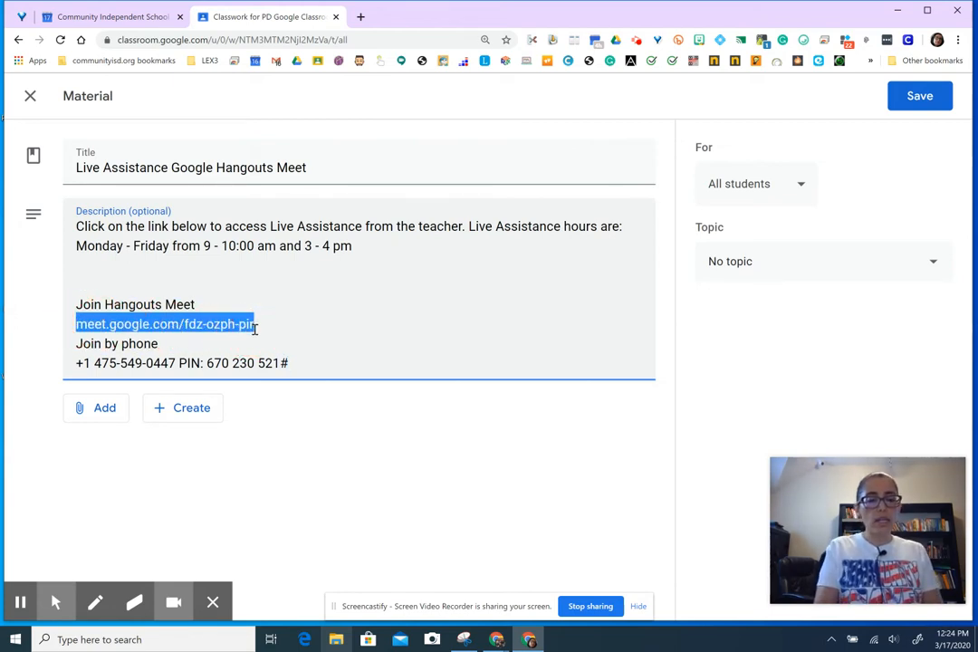
pyautogui.press('BackSpace')
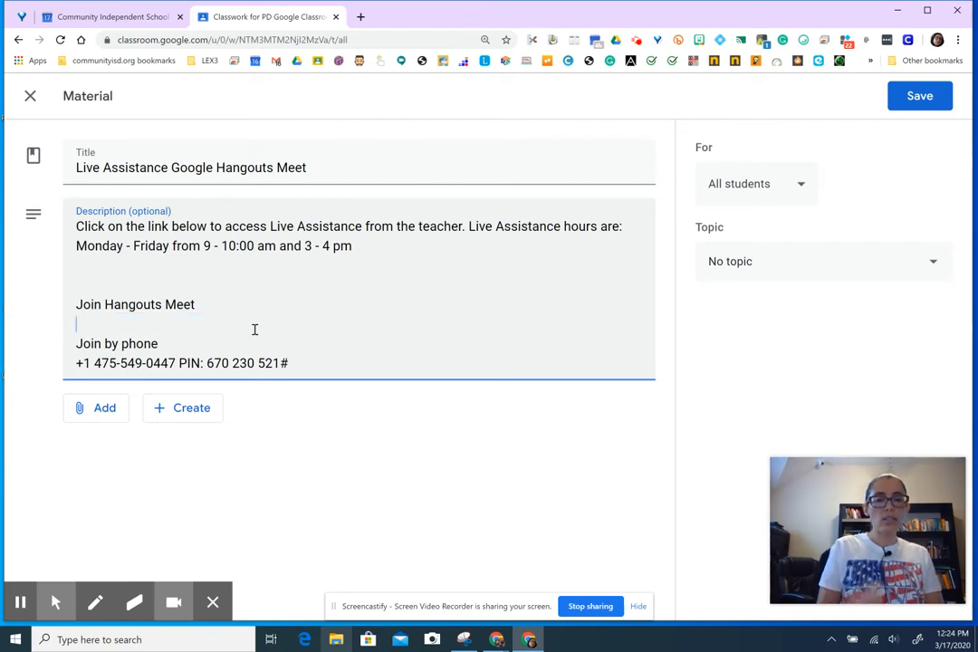
pyautogui.click(95, 409)
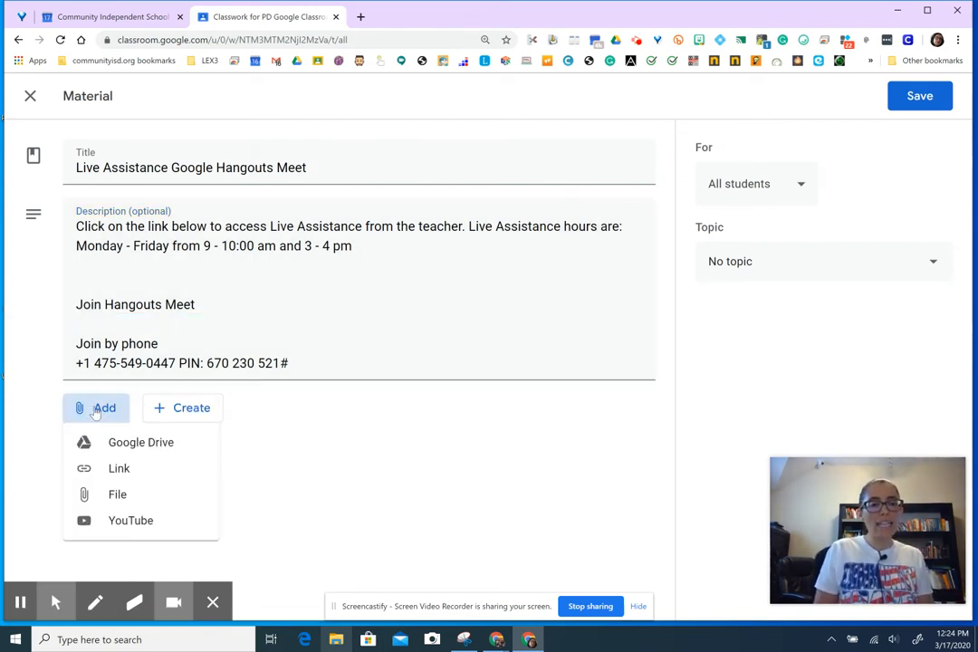
pyautogui.click(110, 469)
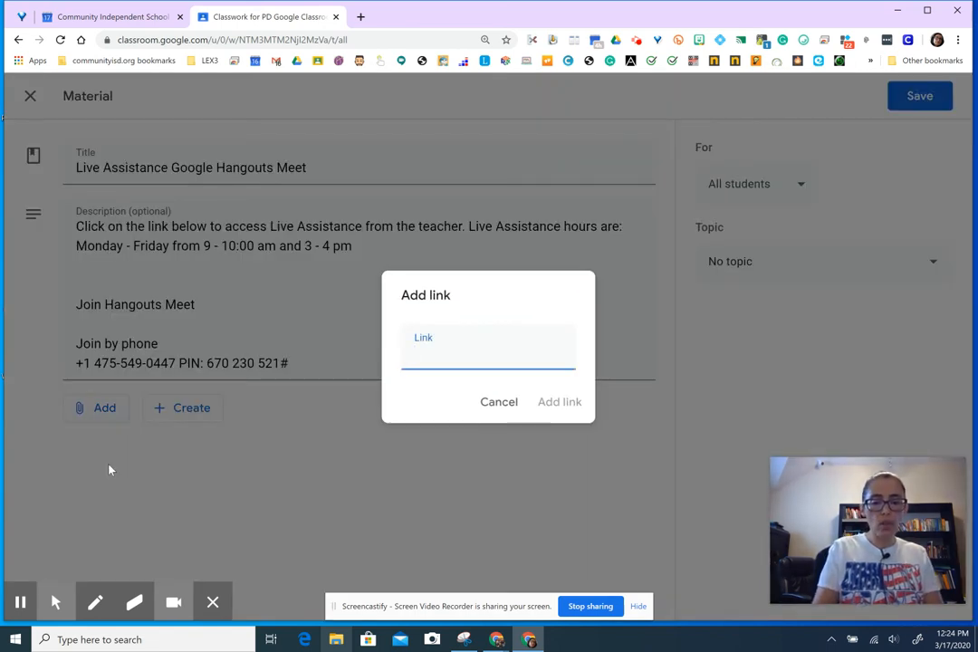
pyautogui.hotkey('ctrl', 'v')
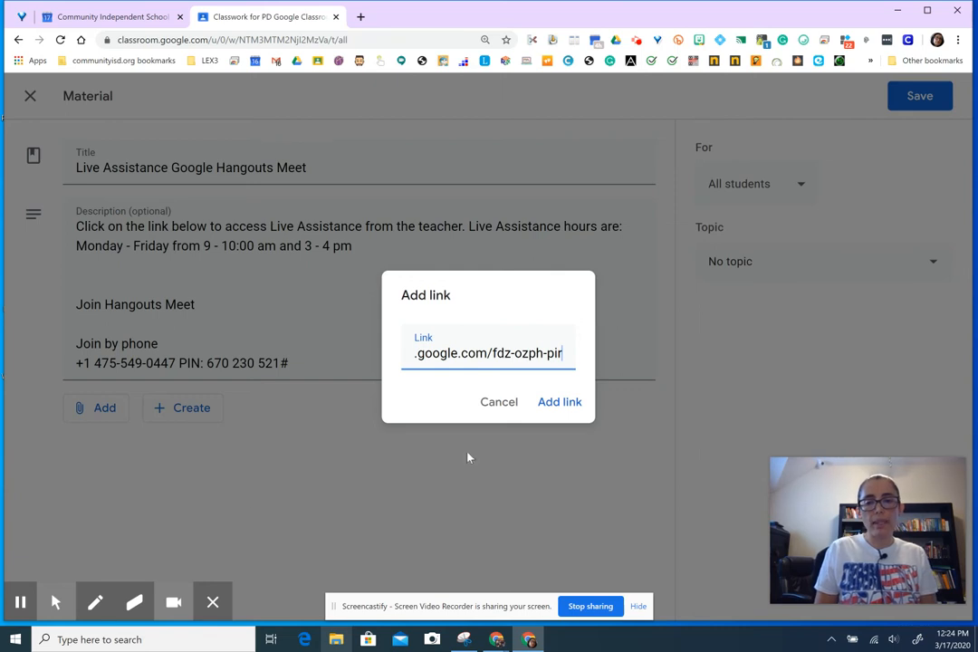
pyautogui.click(558, 402)
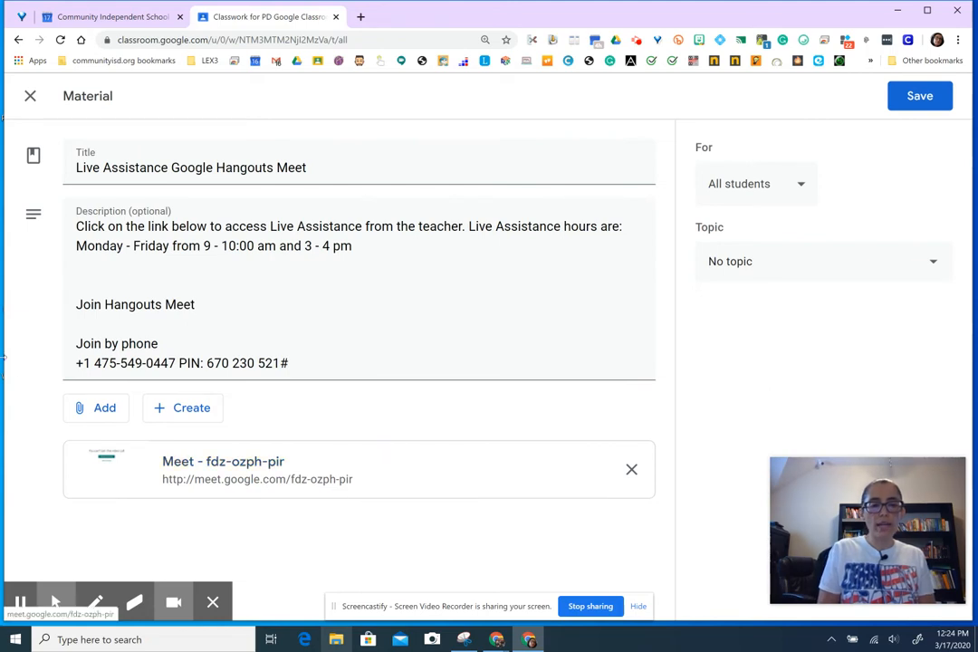
# Delete the 'Join Hangouts Meet' line and blank line, and put the PIN on its own line
pyautogui.moveTo(74, 273); pyautogui.dragTo(212, 294)
pyautogui.press('BackSpace')
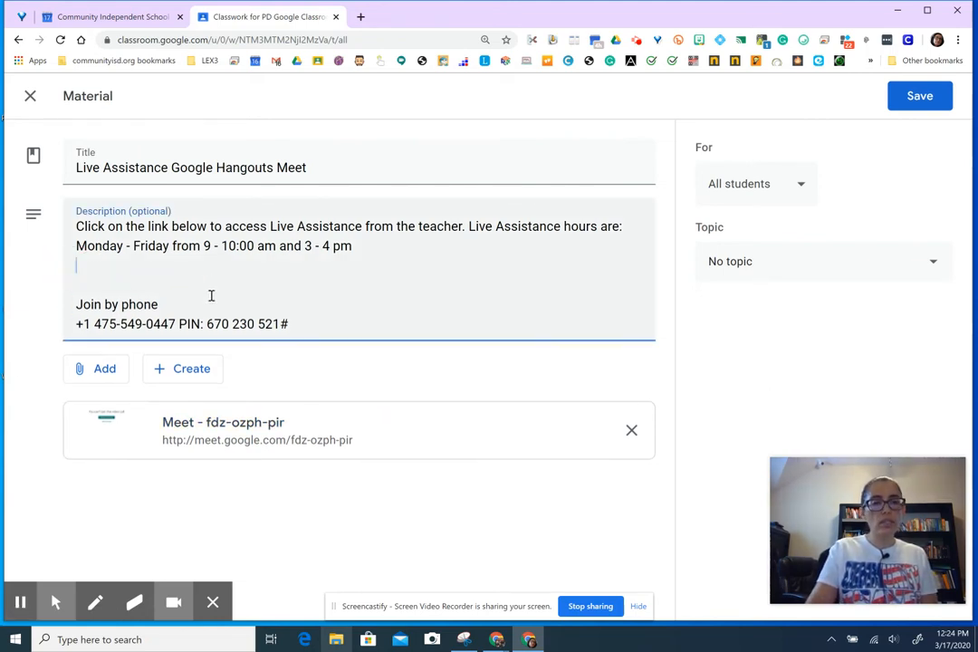
pyautogui.press('BackSpace')
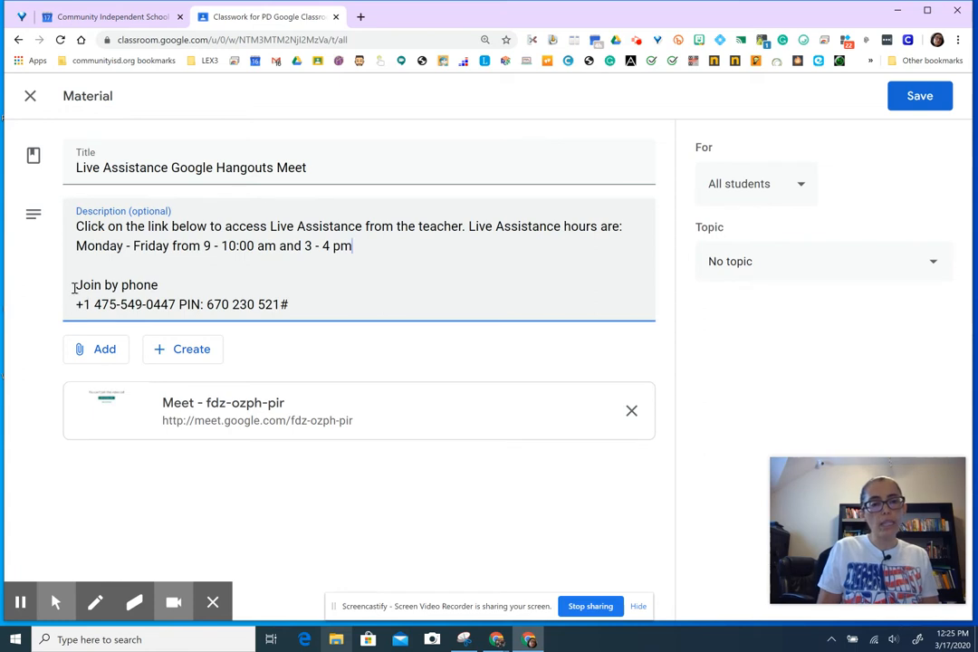
pyautogui.click(179, 304)
pyautogui.press('Return')
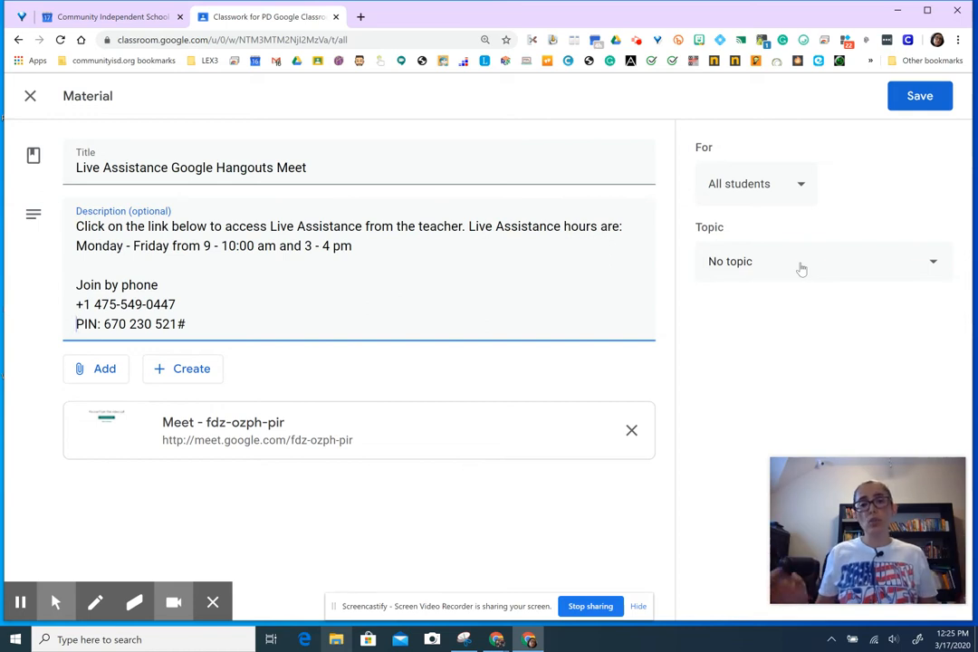
# Save the Live Assistance material, then expand it on Classwork to show its dial-in details and Meet link
pyautogui.click(908, 101)
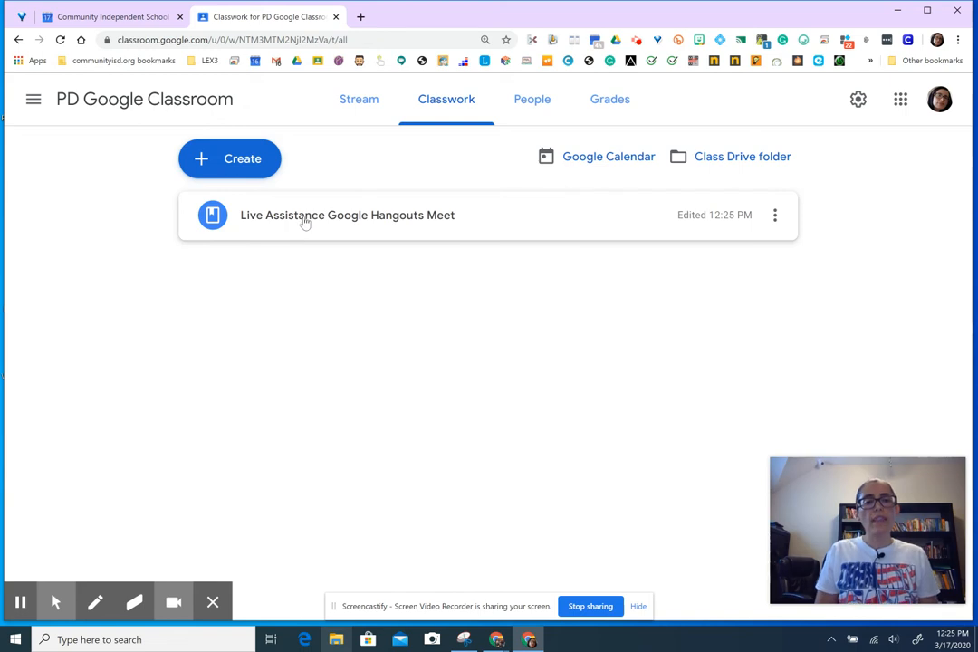
pyautogui.click(304, 222)
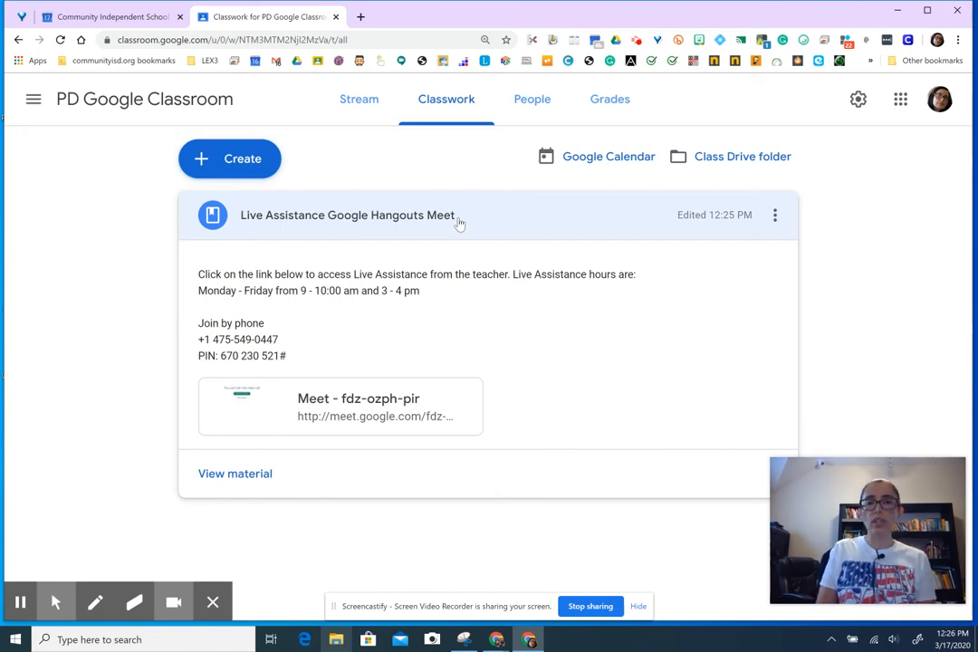
# In a new Chrome tab, launch Google Meet from the Google apps grid
pyautogui.click(362, 17)
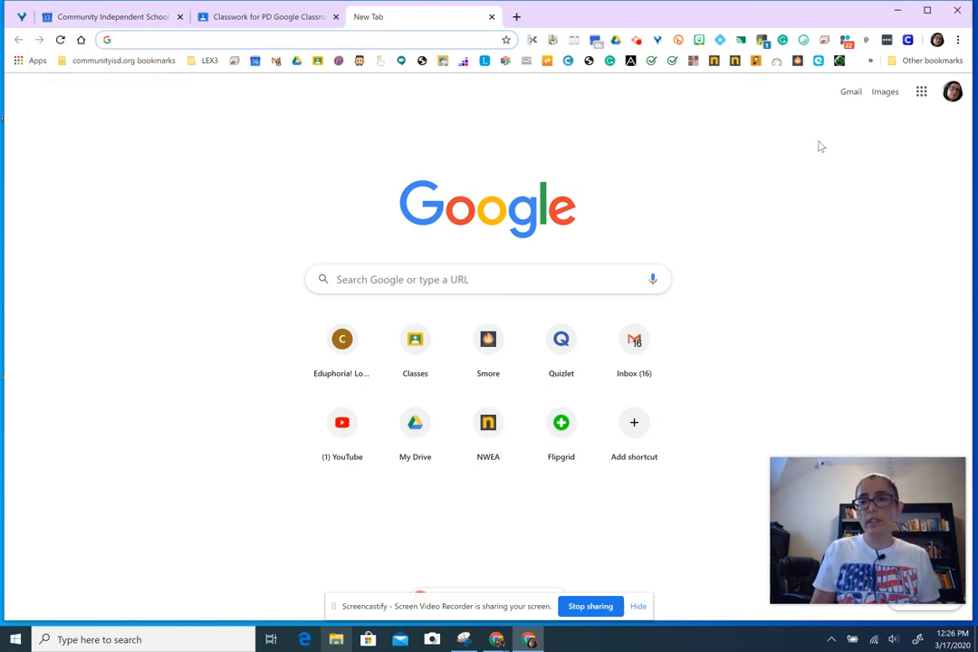
pyautogui.click(921, 92)
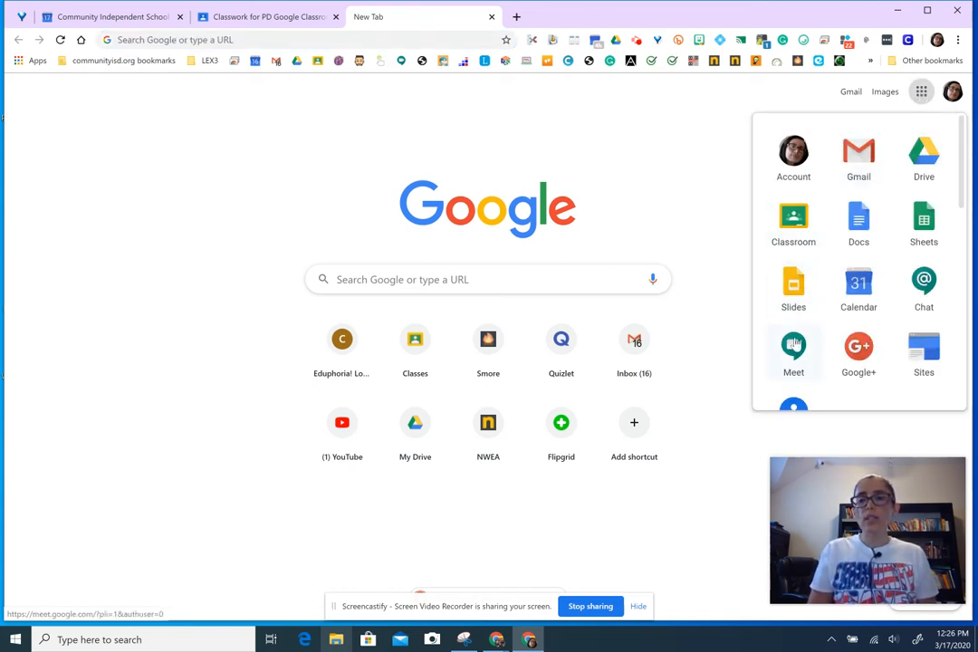
pyautogui.click(793, 345)
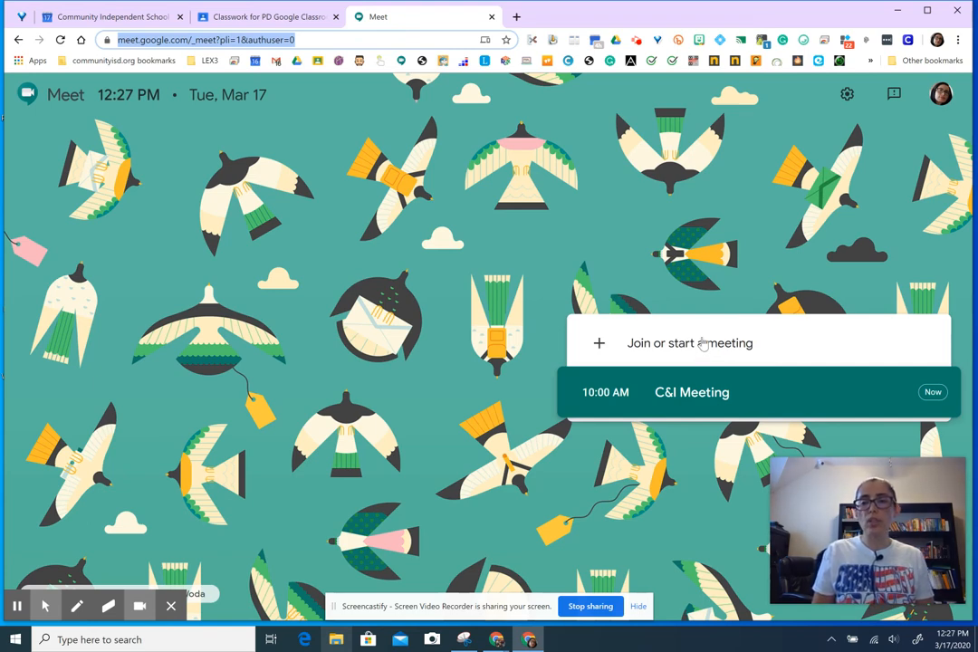
# Start a meeting nicknamed with the teacher's surname plus 'Science' and continue to the preview
pyautogui.click(700, 351)
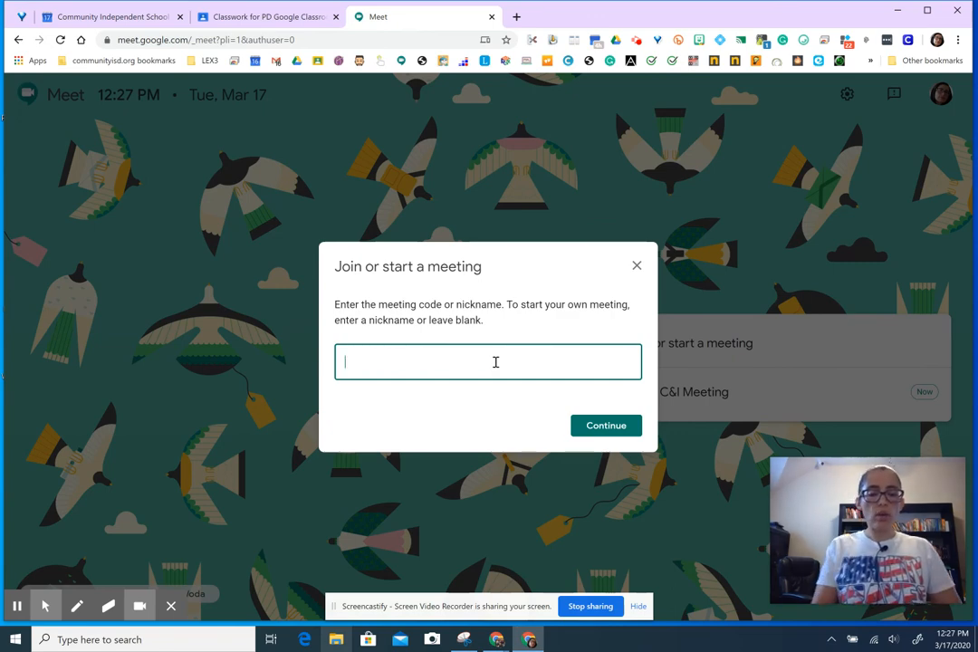
pyautogui.write('Fun')
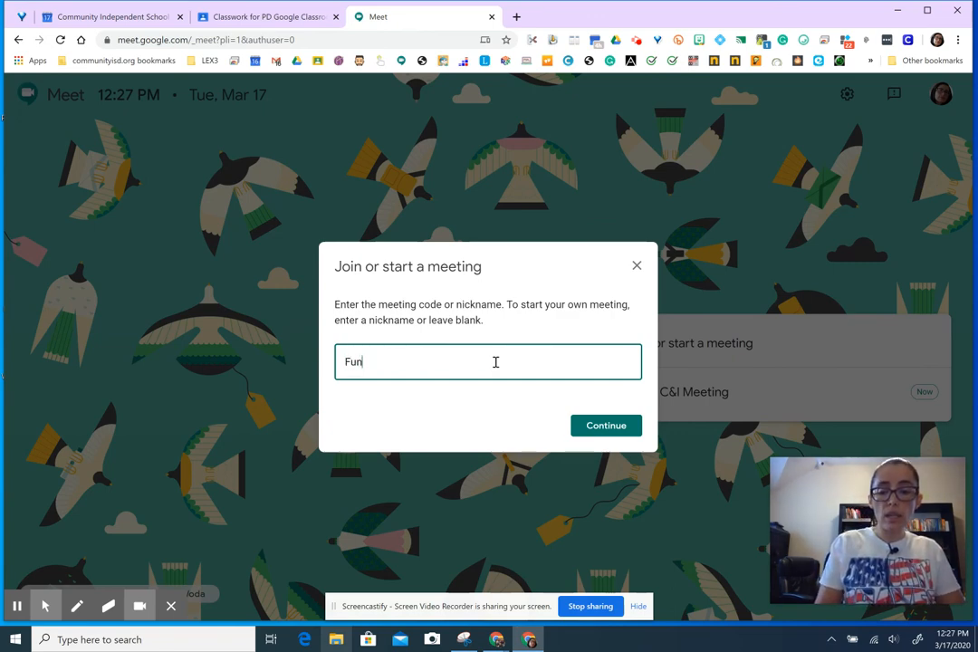
pyautogui.write('khouser ')
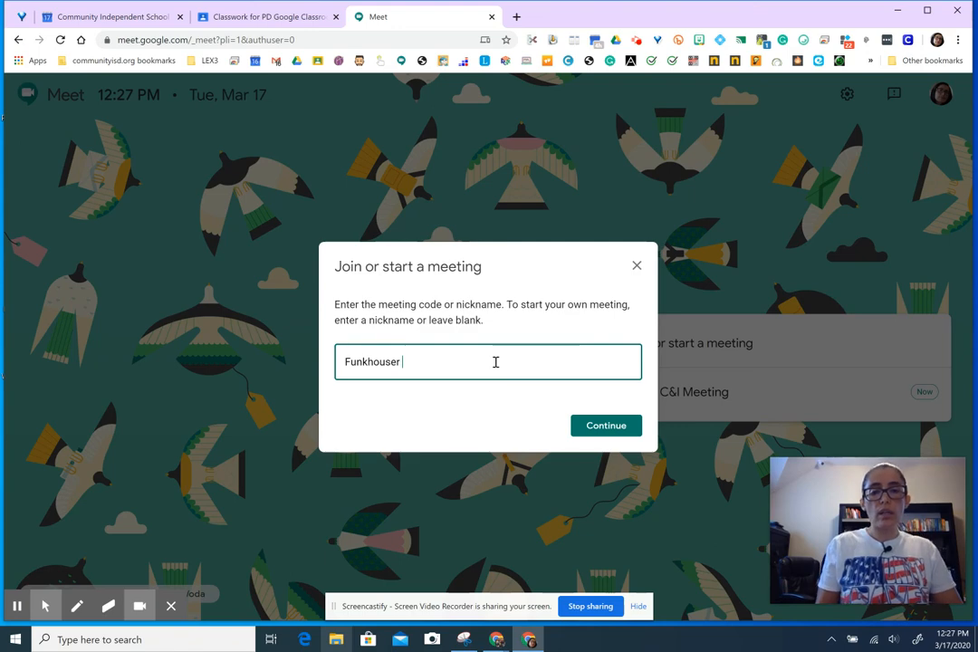
pyautogui.write('Science')
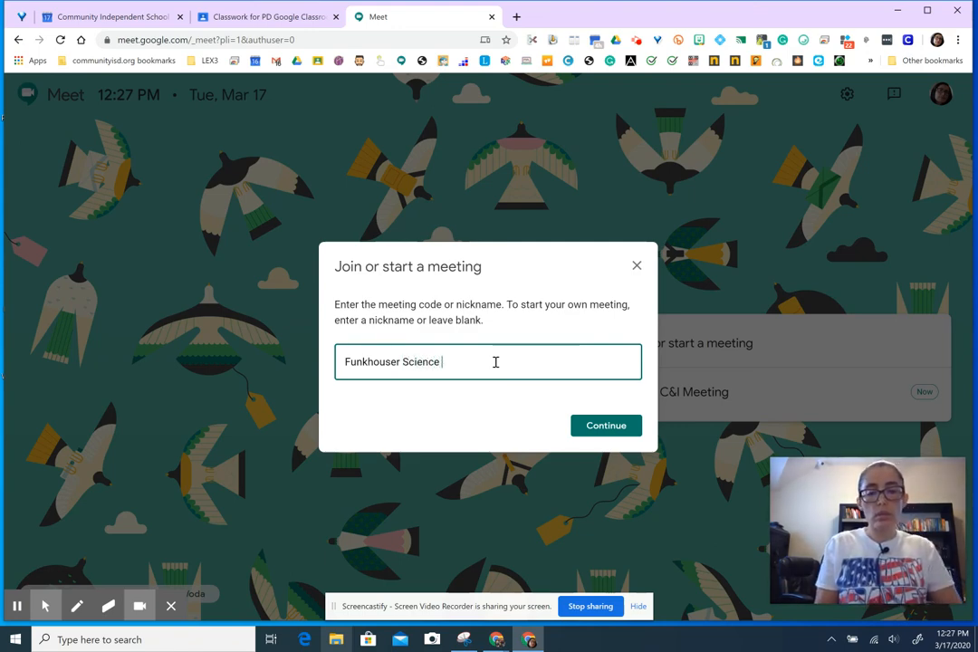
pyautogui.click(602, 433)
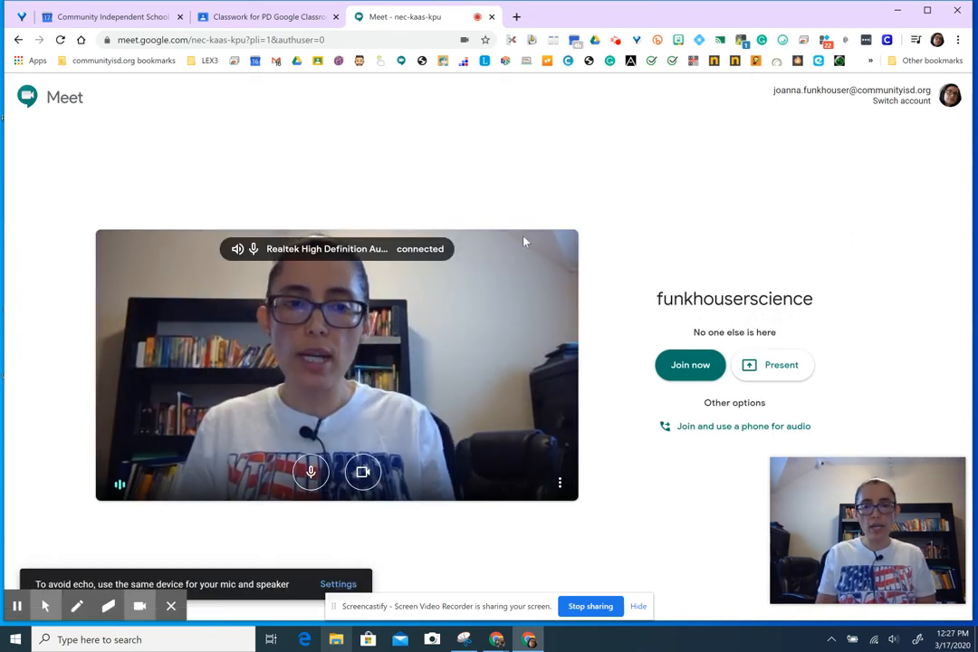
# Join the meeting and dismiss the Add others panel showing the meet.google.com/nec-kaas-kpu link
pyautogui.click(683, 374)
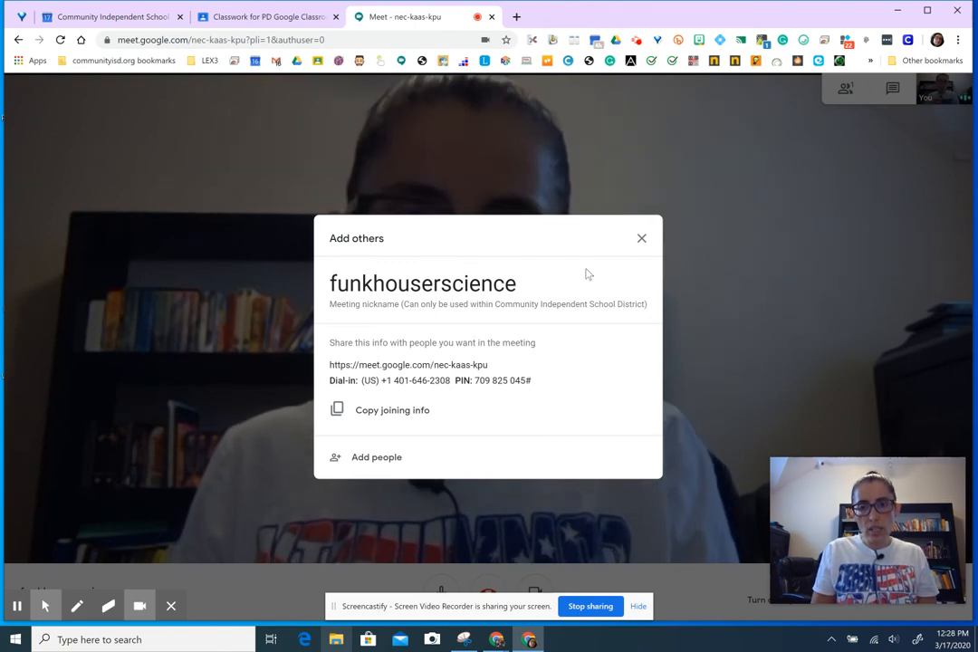
pyautogui.click(642, 239)
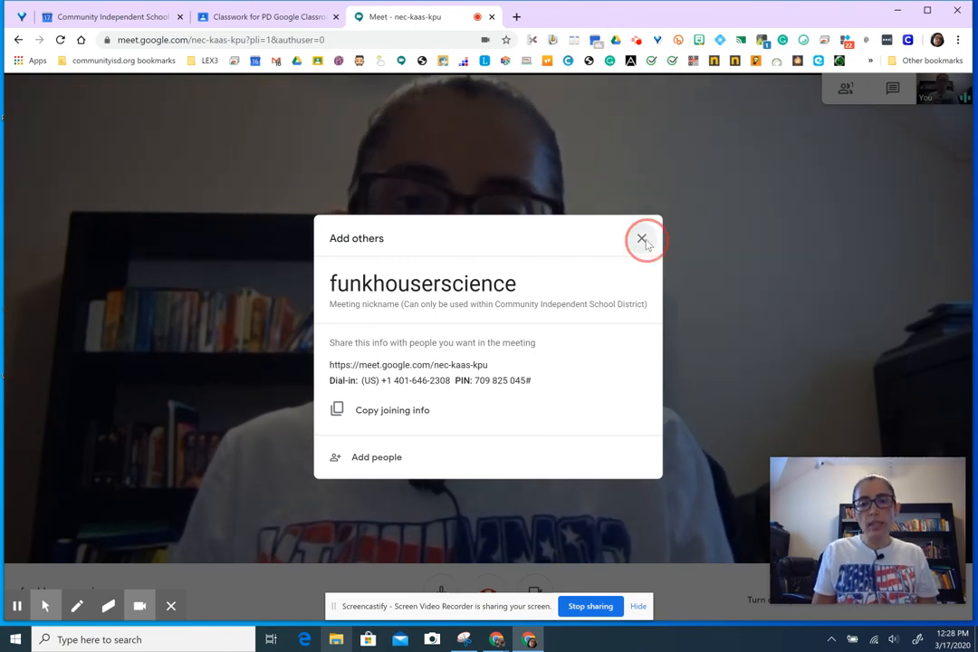